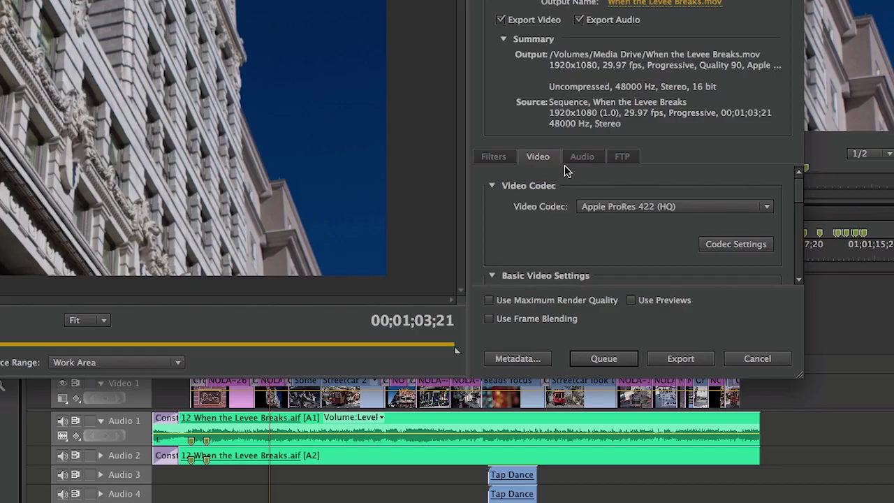
# Check the Video Codec list and leave it at Apple ProRes 422 (HQ)
pyautogui.click(619, 207)
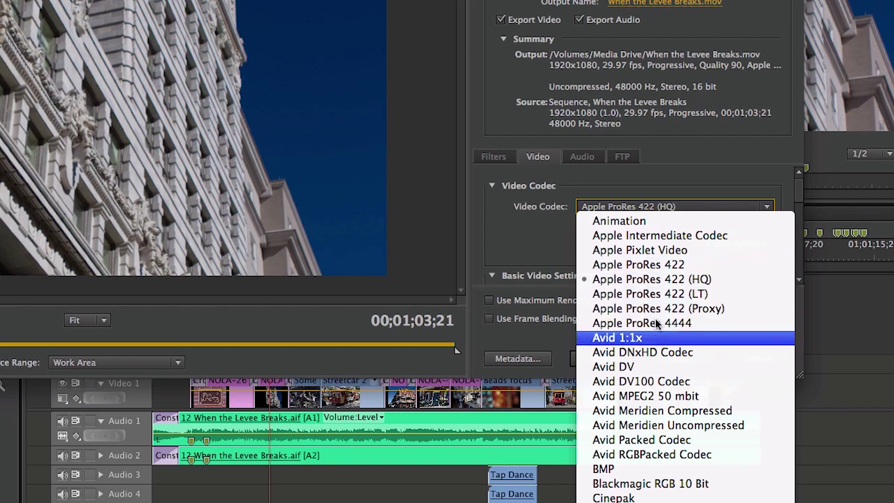
pyautogui.click(528, 224)
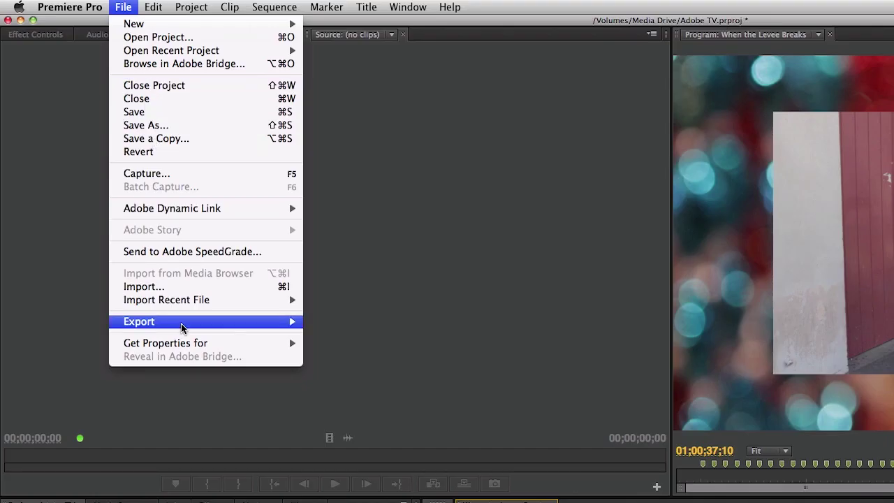
# Import the 'FCP XML export of timeline' file into the project
pyautogui.moveTo(155, 195)
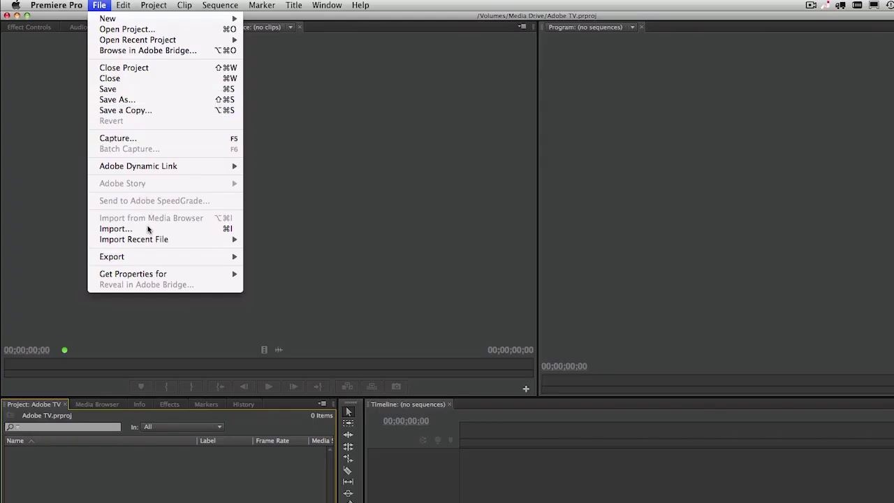
pyautogui.click(147, 230)
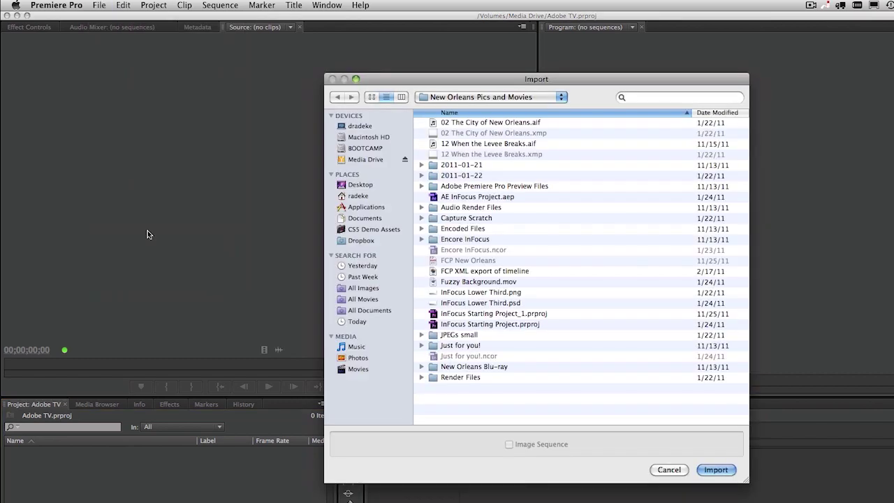
pyautogui.click(453, 271)
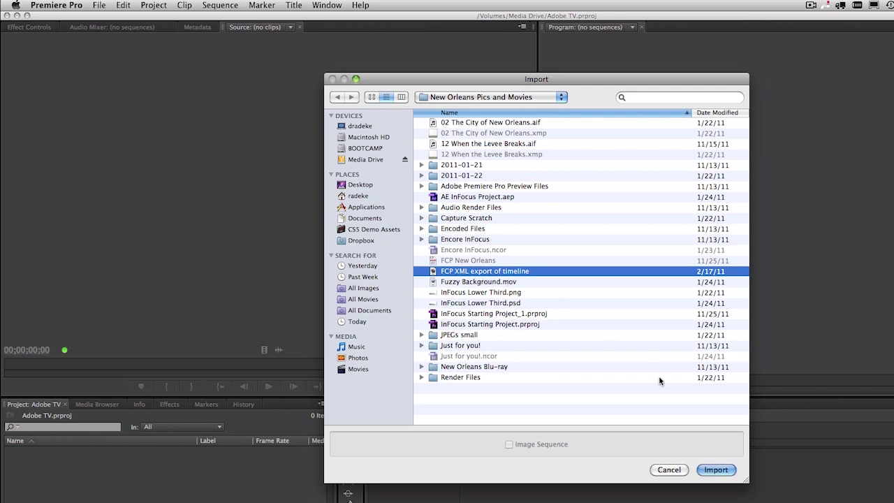
pyautogui.click(713, 470)
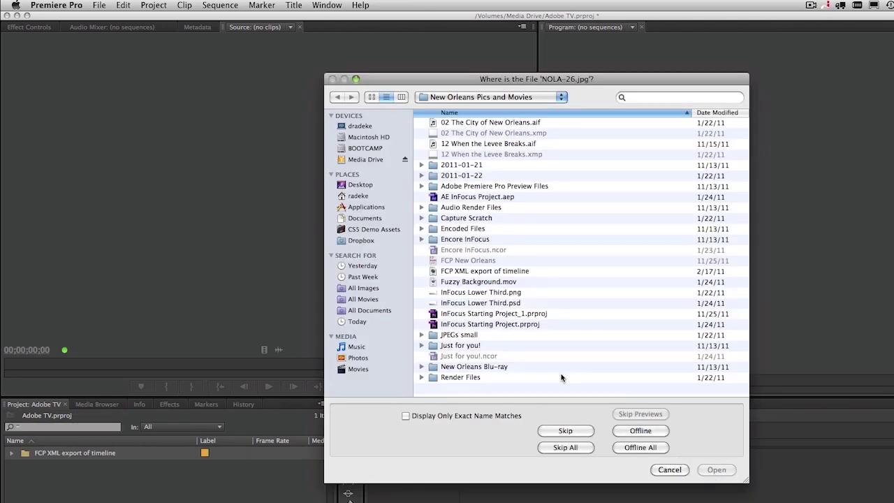
# Relink the missing image to NOLA-26.jpg from the Lightroom Exports folder
pyautogui.doubleClick(461, 335)
pyautogui.doubleClick(434, 123)
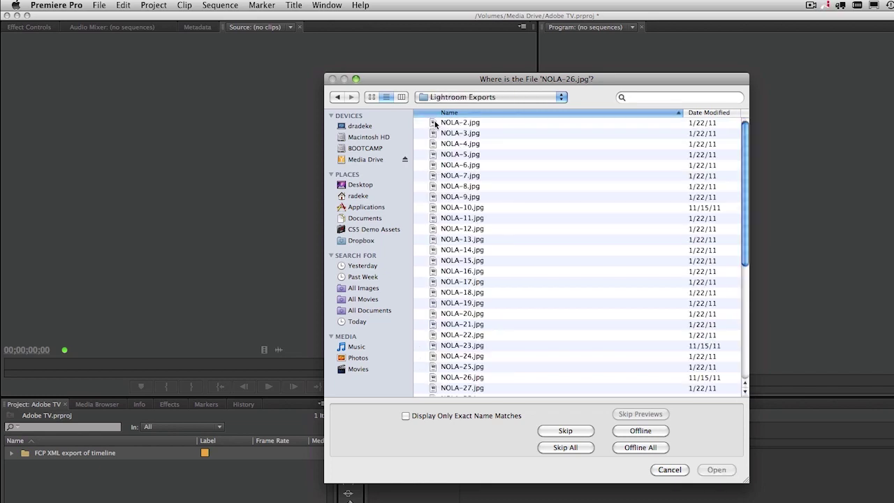
pyautogui.scroll(-3, 459, 220)
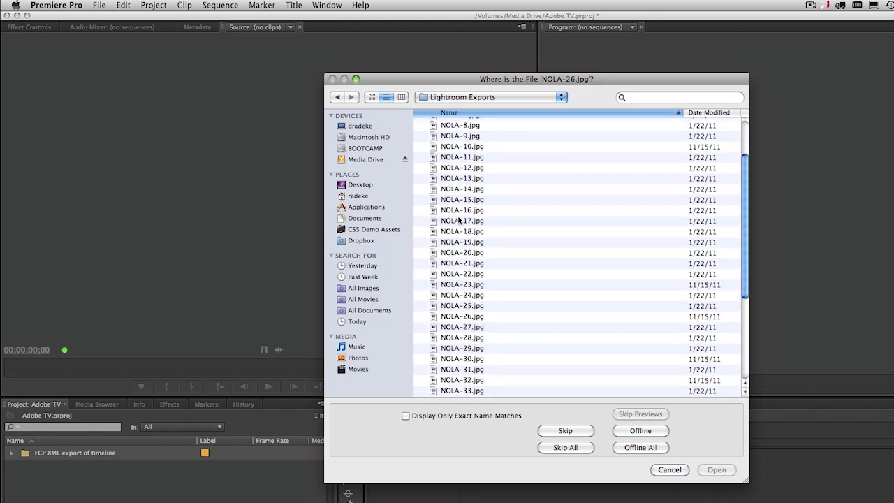
pyautogui.click(460, 318)
pyautogui.click(728, 469)
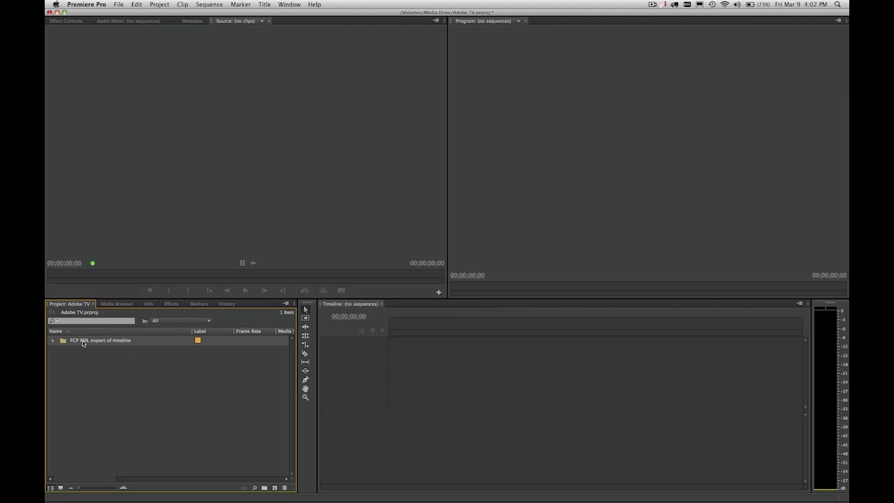
# Expand the imported bin, open the When the Levee Breaks sequence and zoom into its clips
pyautogui.click(53, 341)
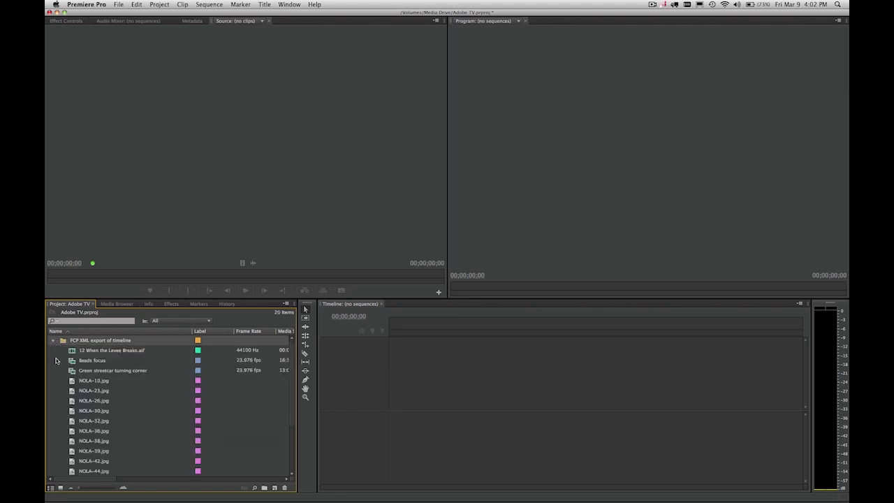
pyautogui.scroll(-5, 56, 360)
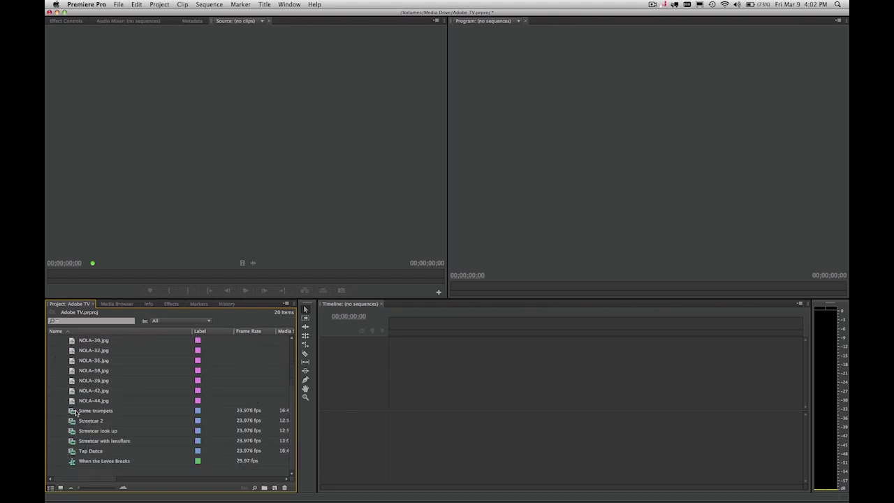
pyautogui.doubleClick(72, 462)
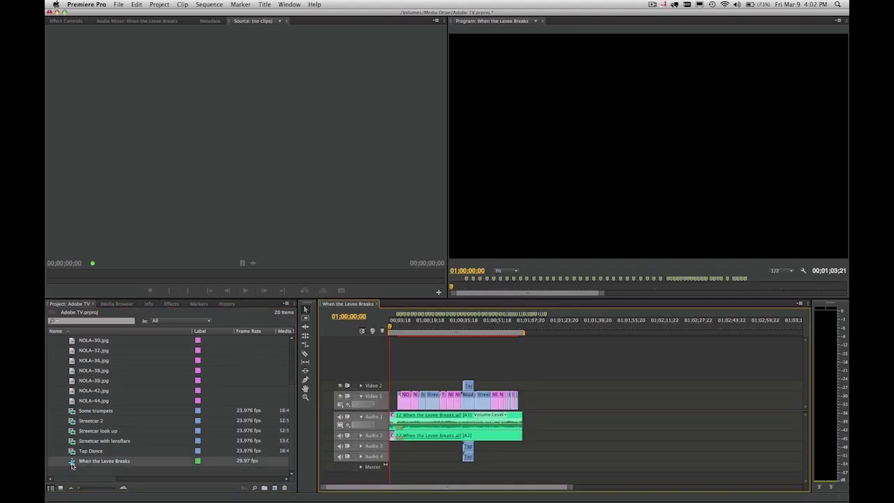
pyautogui.press('=')
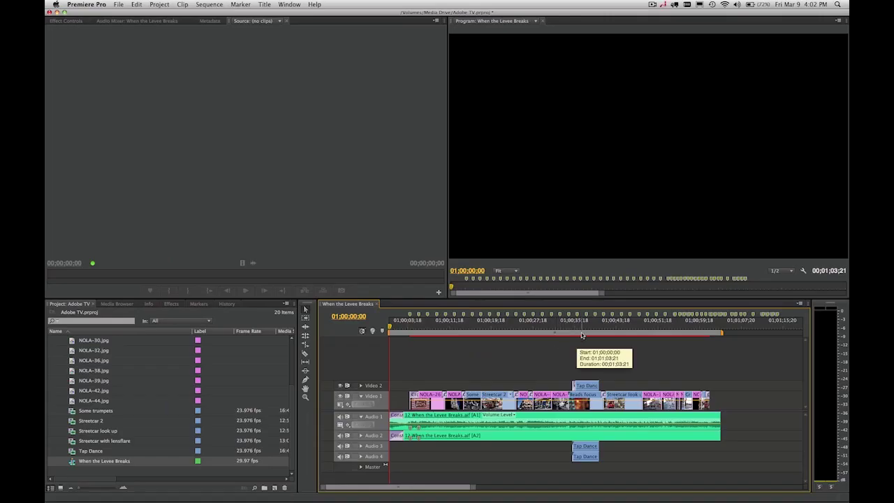
# Move the playhead to 01;00;37;10 to show the tap-dance street shot
pyautogui.click(496, 243)
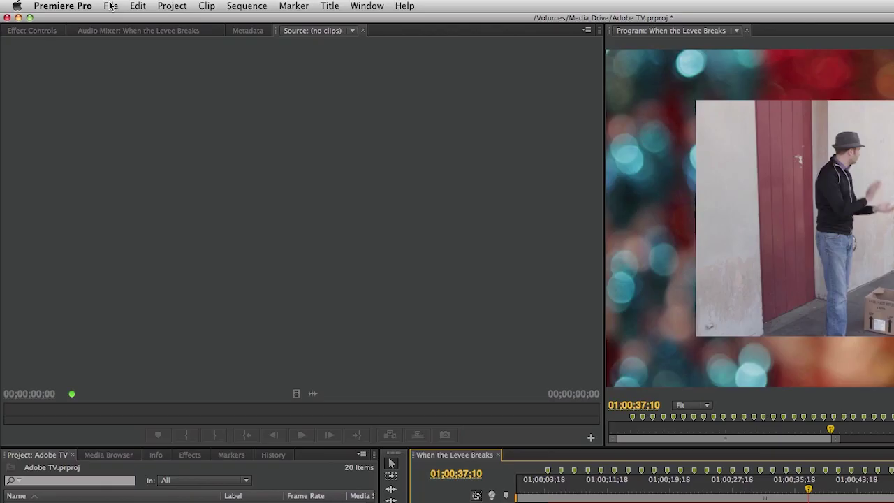
pyautogui.click(119, 5)
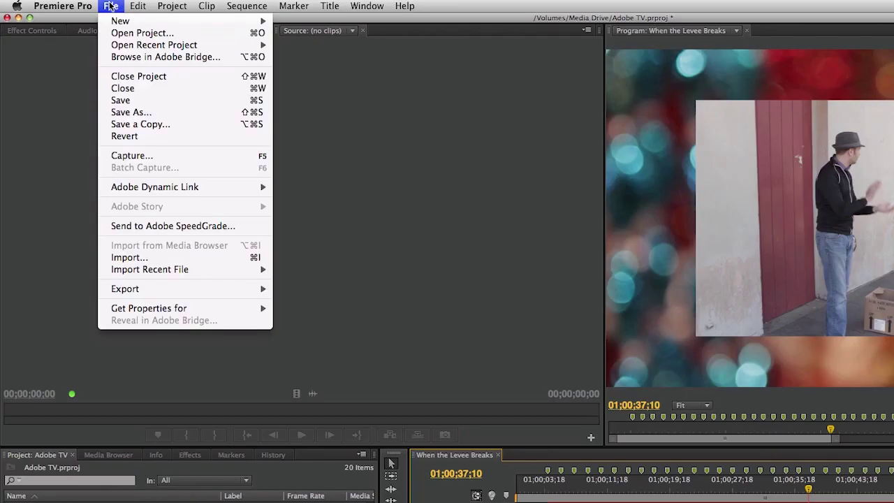
pyautogui.moveTo(166, 291)
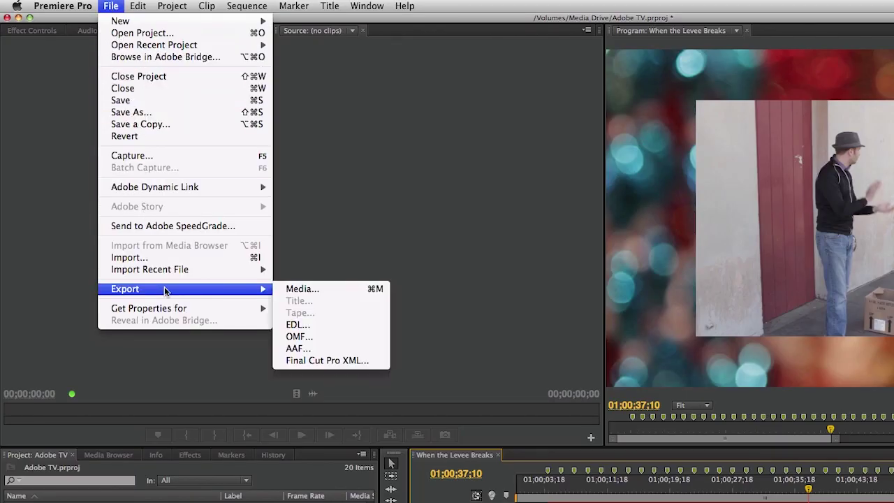
pyautogui.click(387, 342)
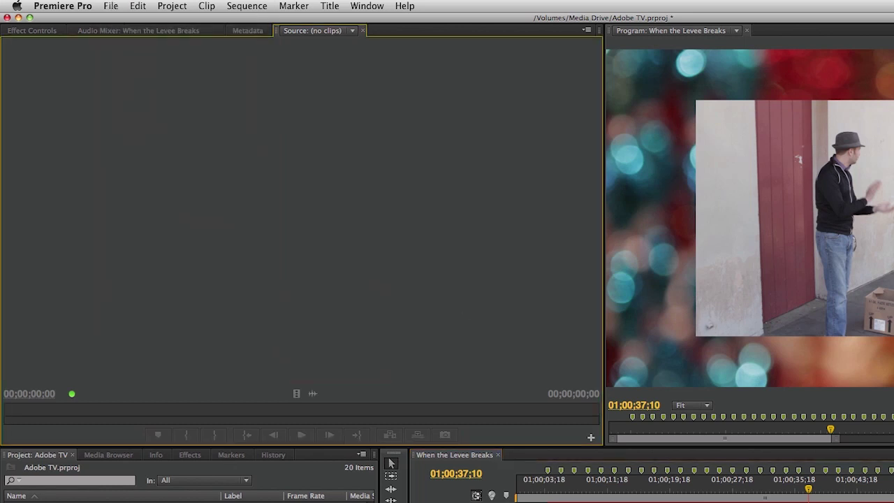
# Import Avid.aaf from the Desktop, dismissing the import log and missing-media alert
pyautogui.click(109, 7)
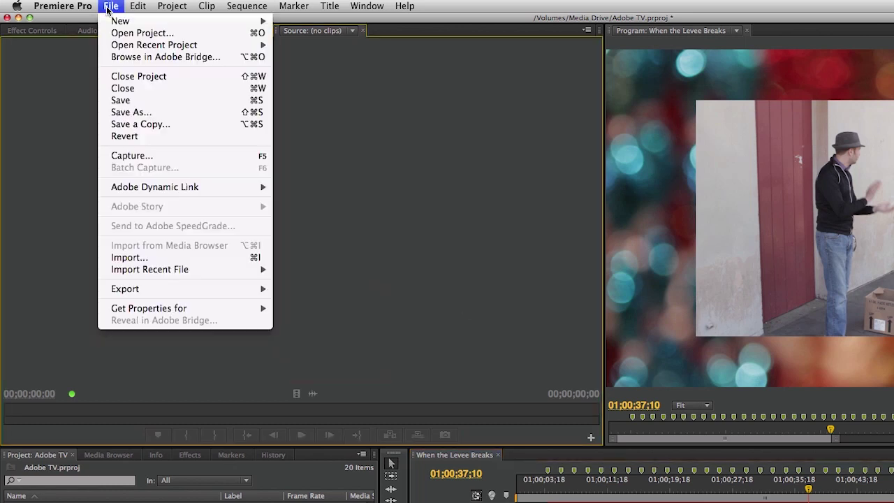
pyautogui.click(147, 259)
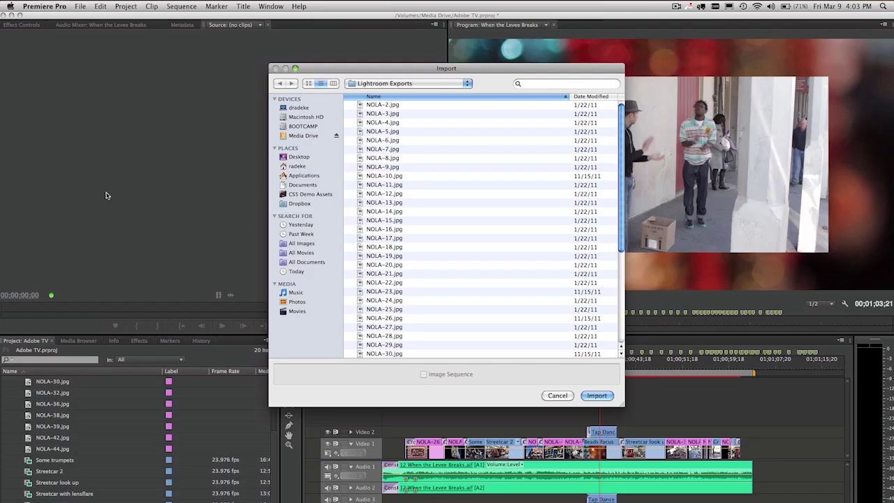
pyautogui.press('super+shift+d')
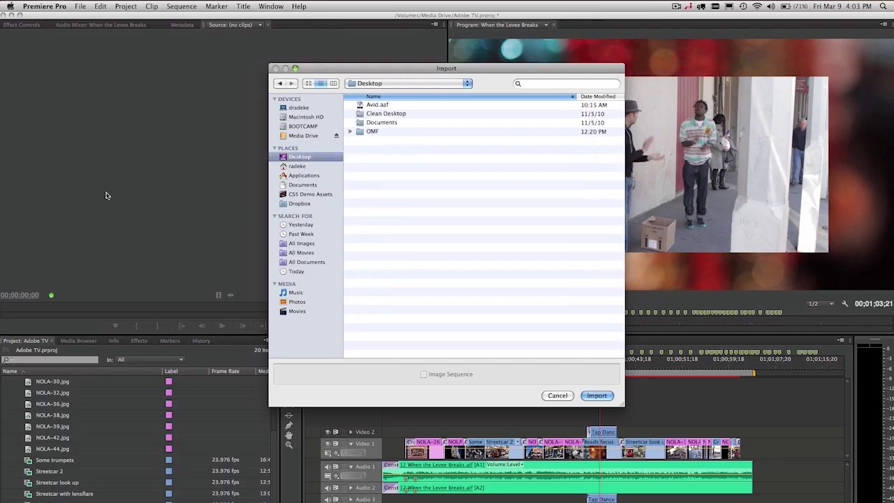
pyautogui.click(359, 108)
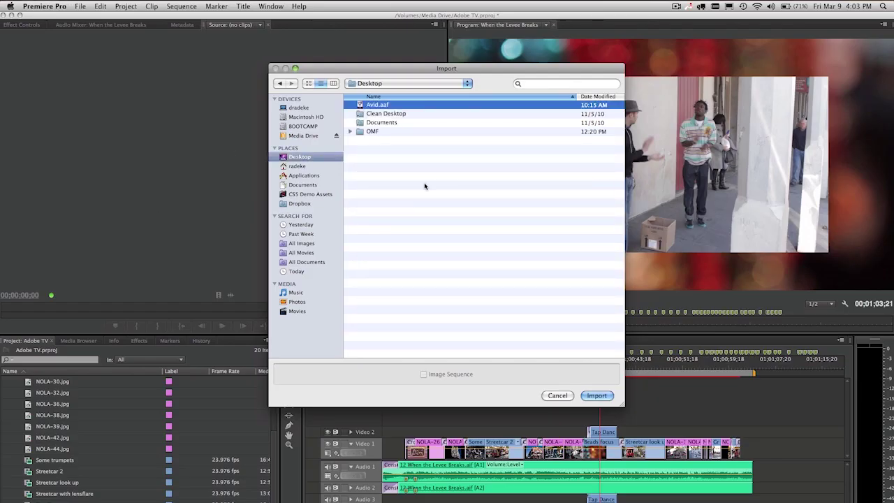
pyautogui.click(597, 395)
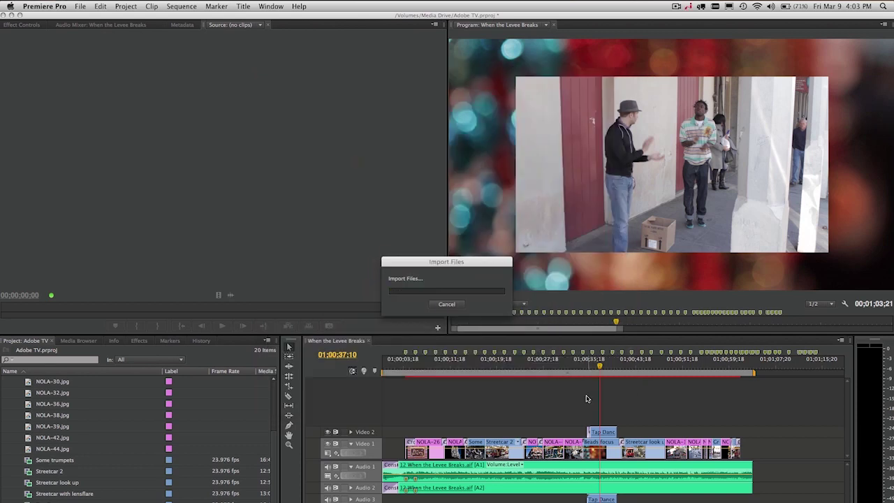
pyautogui.click(523, 262)
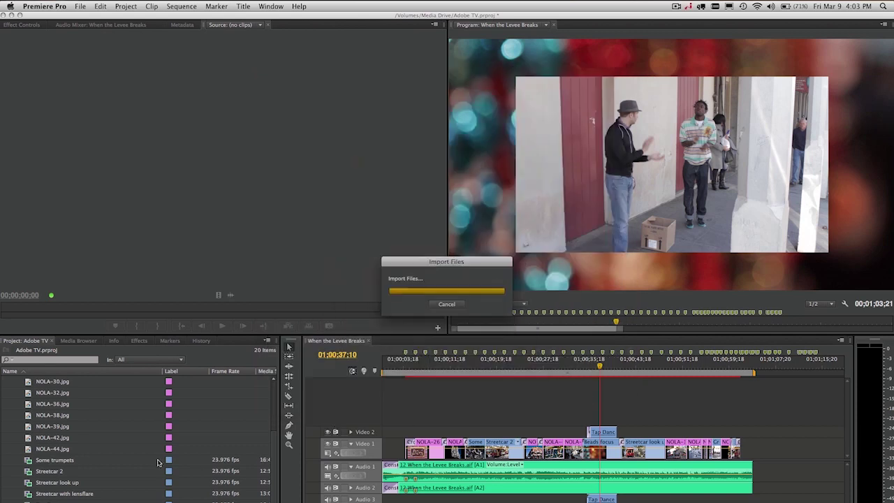
pyautogui.click(520, 198)
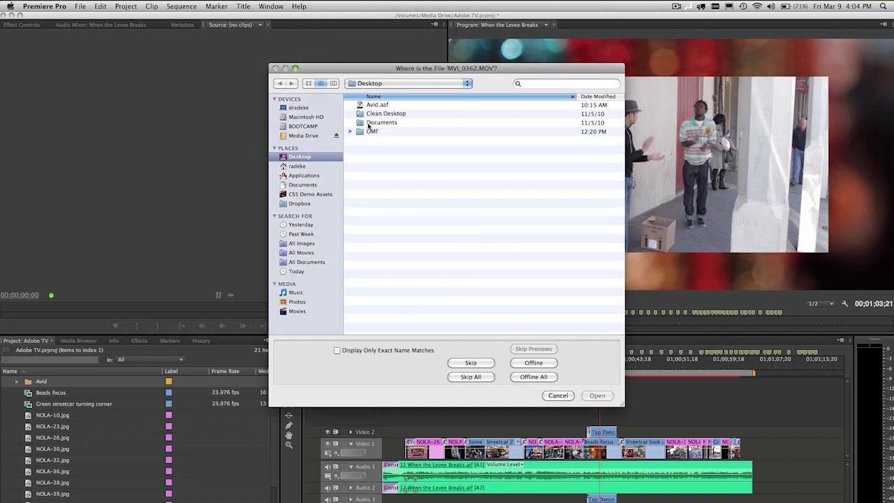
# Relink the missing clip to MVI_0362.MOV in Demos and Media > Media Types (Small) > 5Dmk2
pyautogui.click(299, 186)
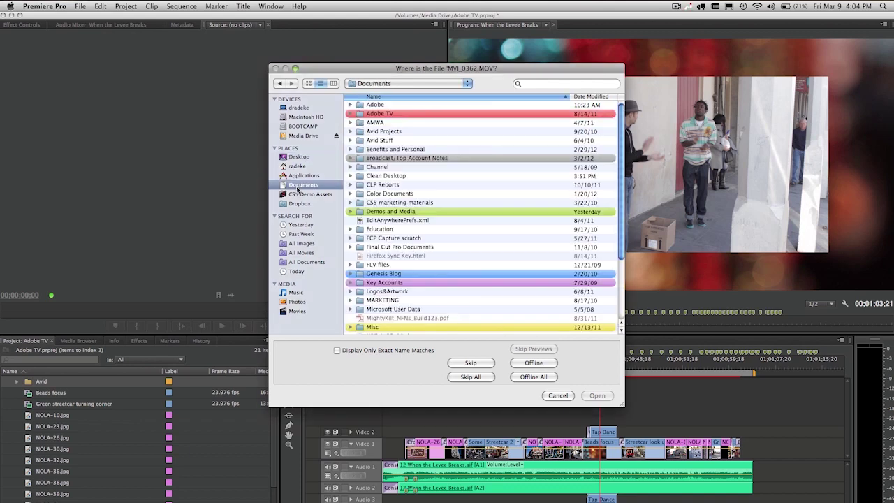
pyautogui.doubleClick(378, 213)
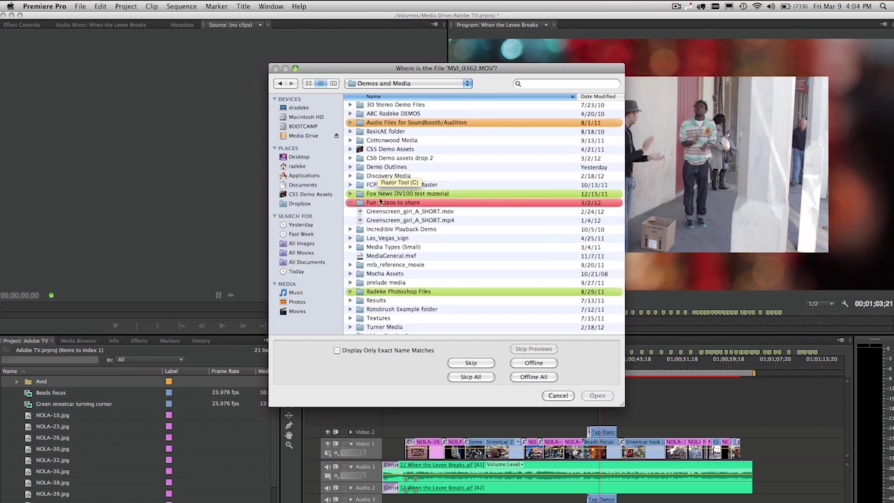
pyautogui.doubleClick(377, 247)
pyautogui.doubleClick(377, 105)
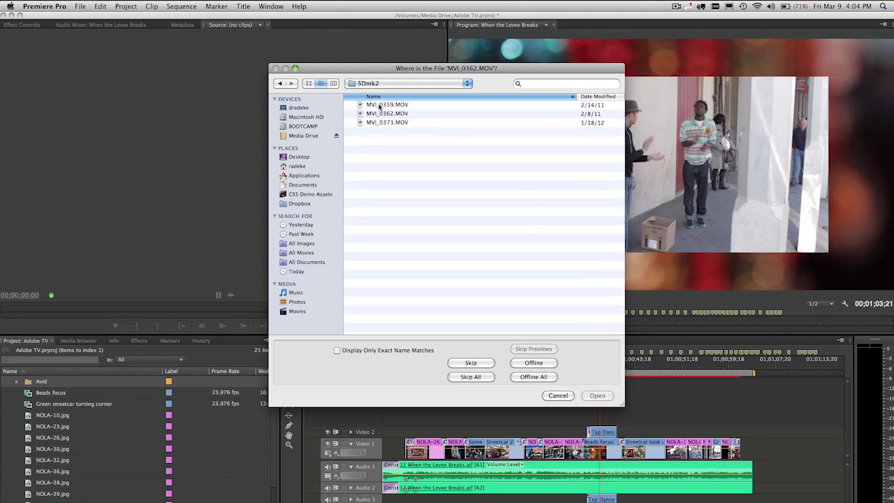
pyautogui.click(379, 116)
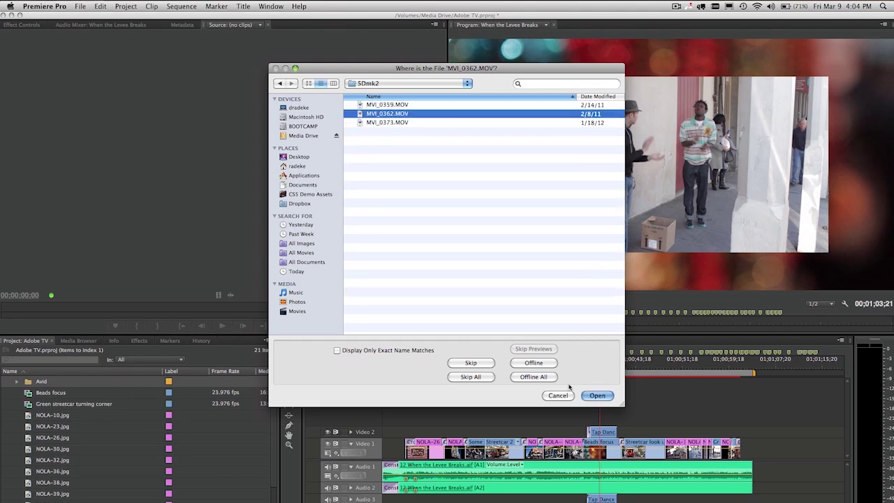
pyautogui.click(593, 396)
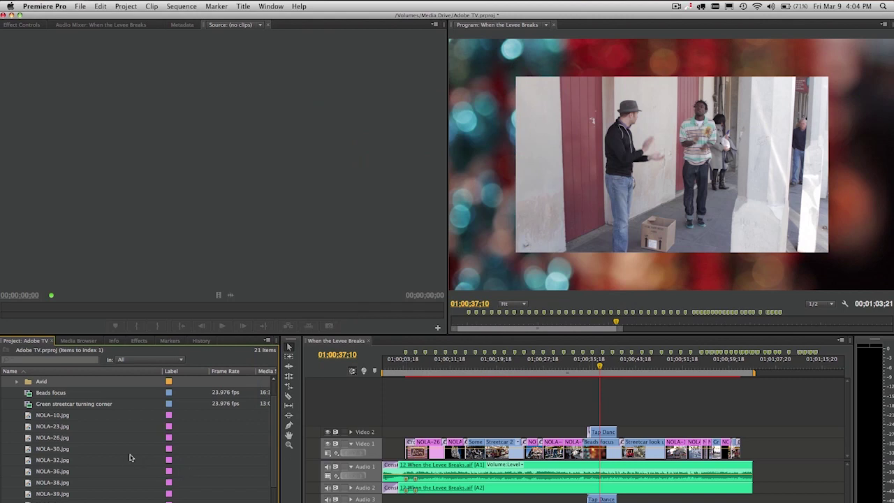
# Open the Avid bin's Untitled Sequence.01.Exported.01, fit it in the timeline and scrub its footage
pyautogui.click(17, 383)
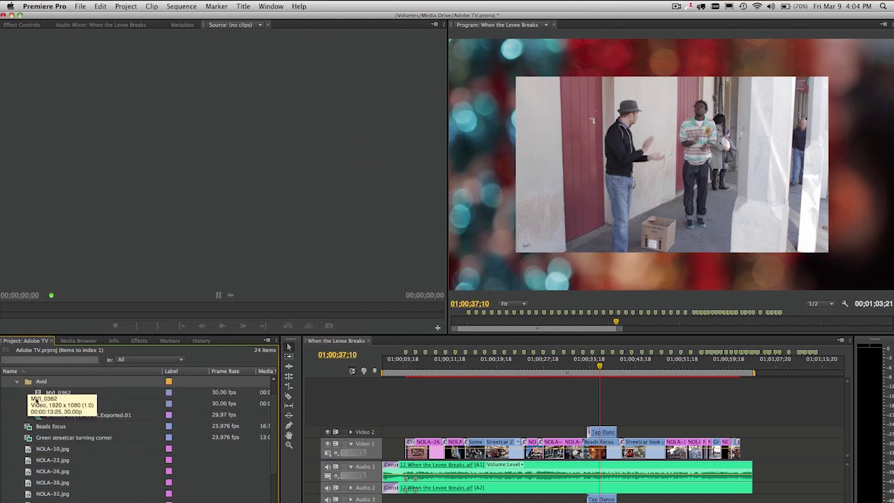
pyautogui.doubleClick(39, 418)
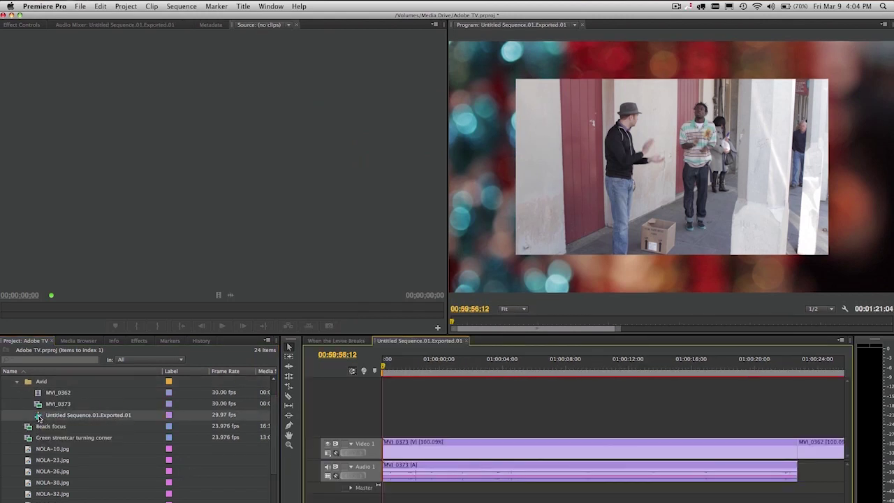
pyautogui.press('\\')
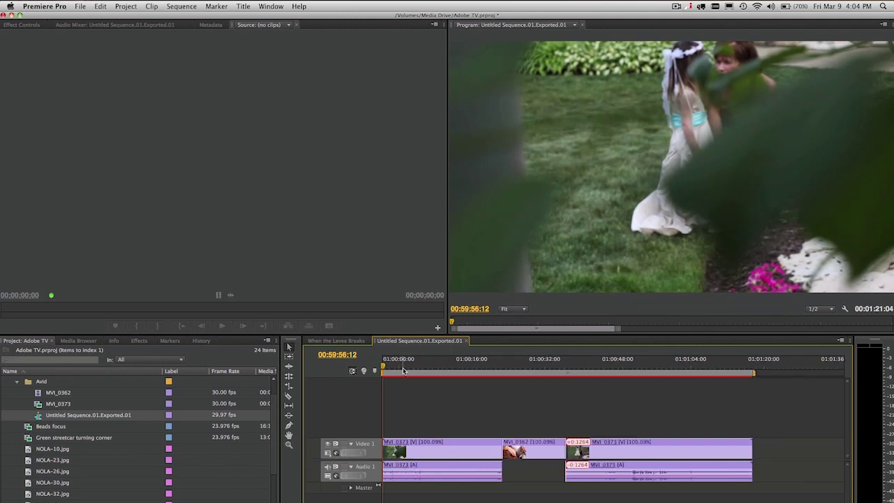
pyautogui.moveTo(405, 370); pyautogui.dragTo(473, 371)
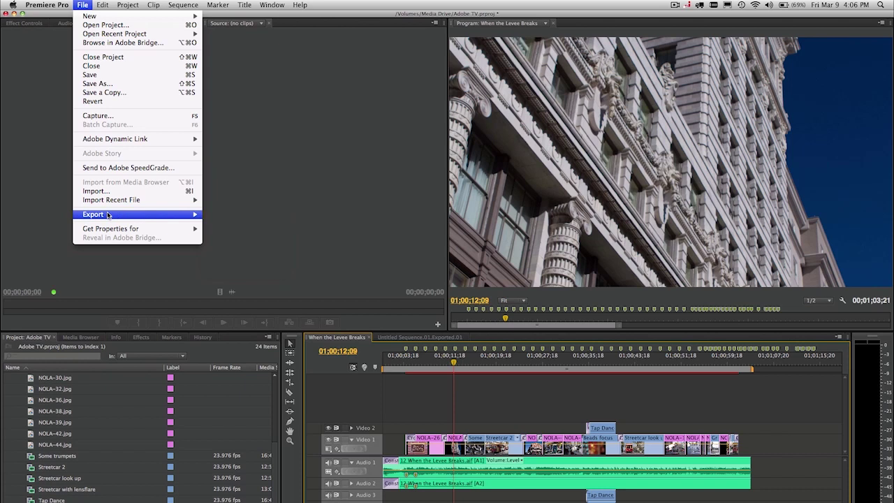
# Open Export Settings for the sequence, then move and enlarge the dialog
pyautogui.moveTo(108, 215)
pyautogui.click(230, 215)
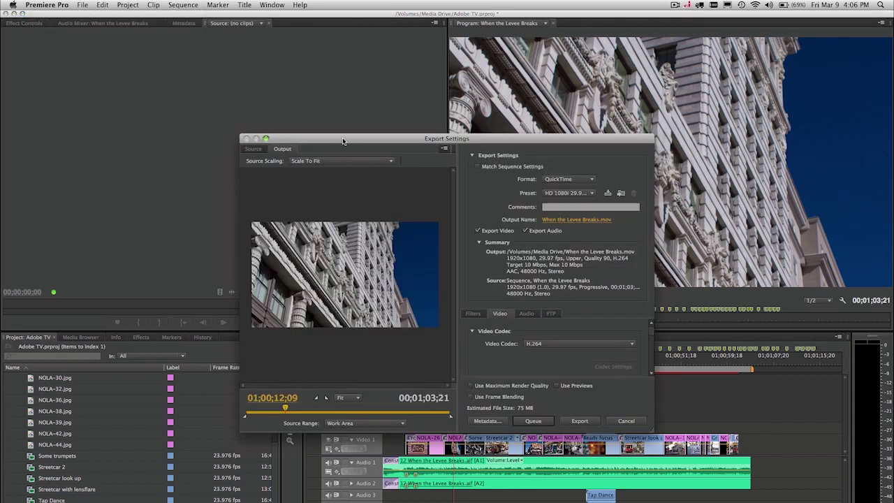
pyautogui.moveTo(342, 142); pyautogui.dragTo(218, 131)
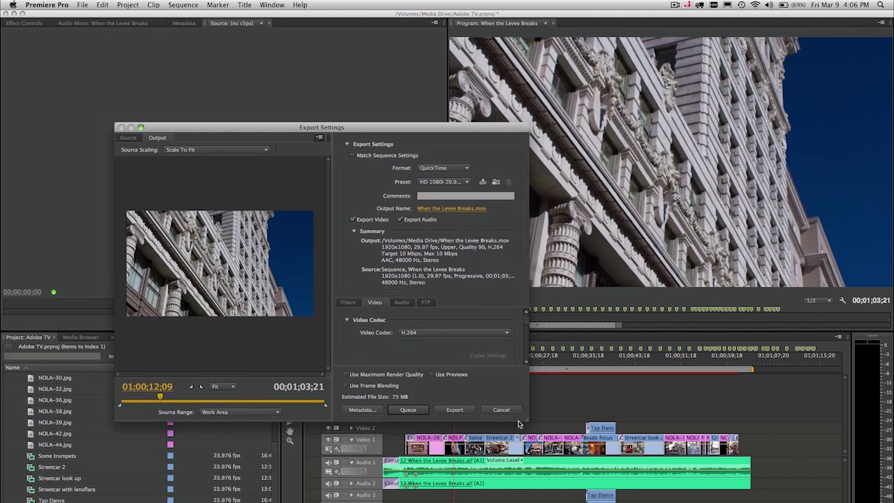
pyautogui.moveTo(525, 422); pyautogui.dragTo(773, 438)
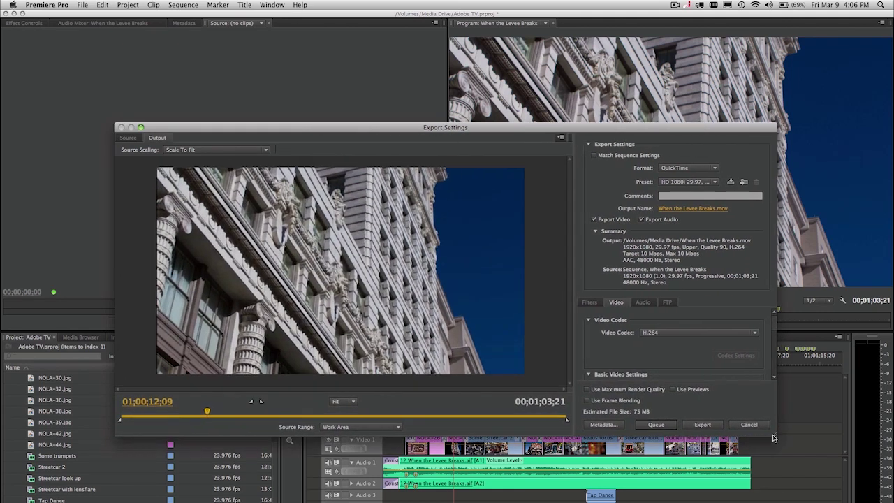
pyautogui.click(688, 169)
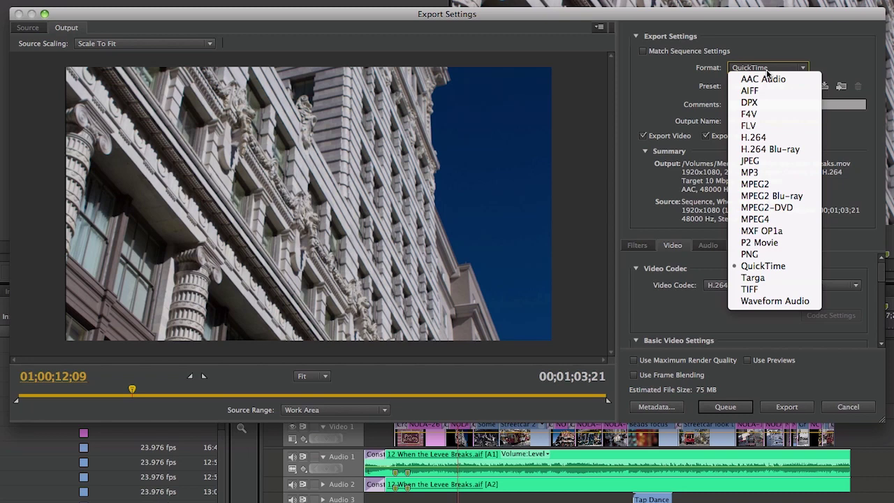
pyautogui.click(767, 69)
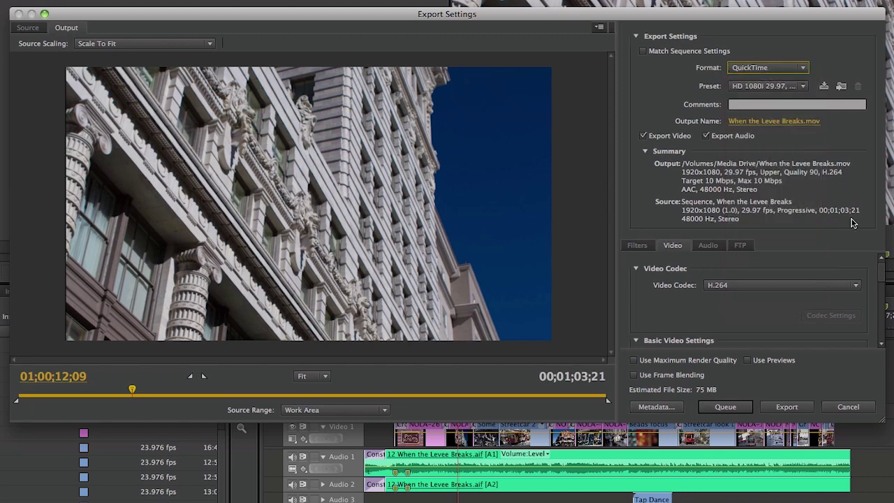
pyautogui.click(787, 86)
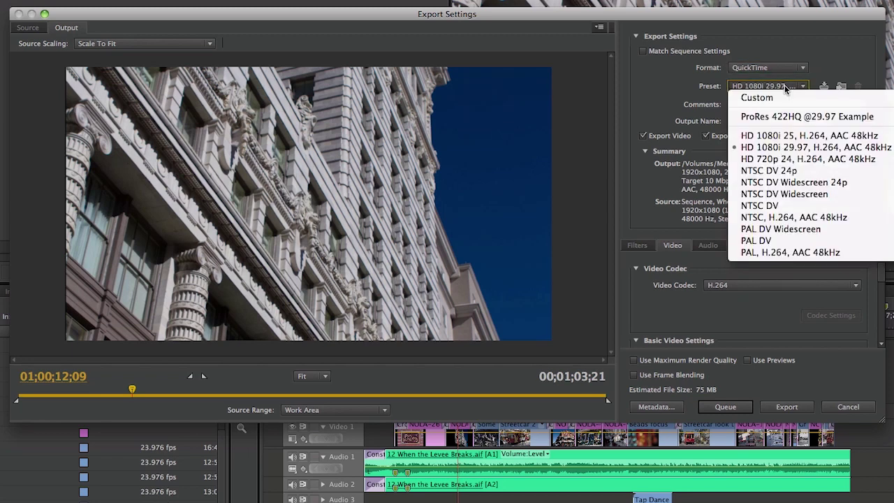
pyautogui.click(819, 115)
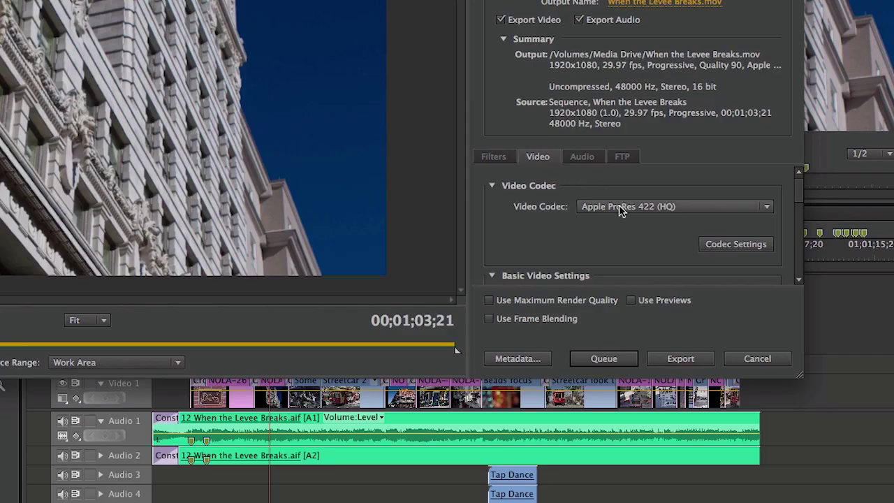
# Keep Apple ProRes 422 (HQ) as video codec and scroll through the Video settings
pyautogui.click(620, 208)
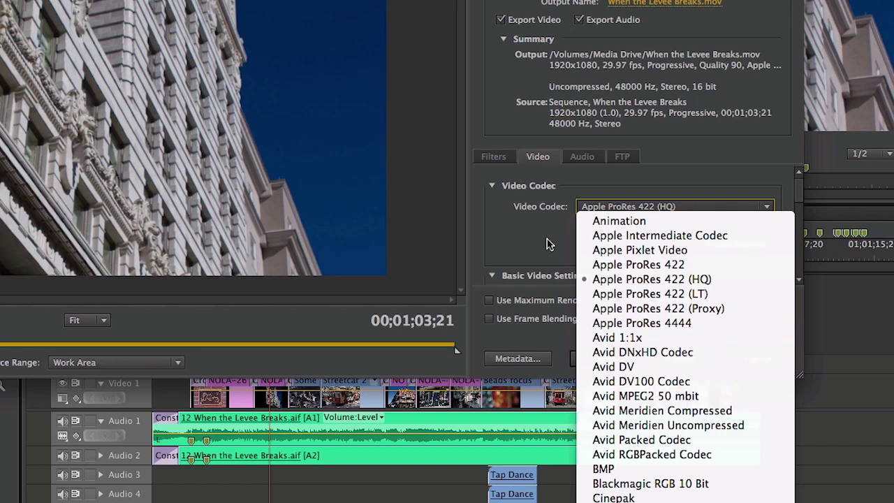
pyautogui.click(529, 222)
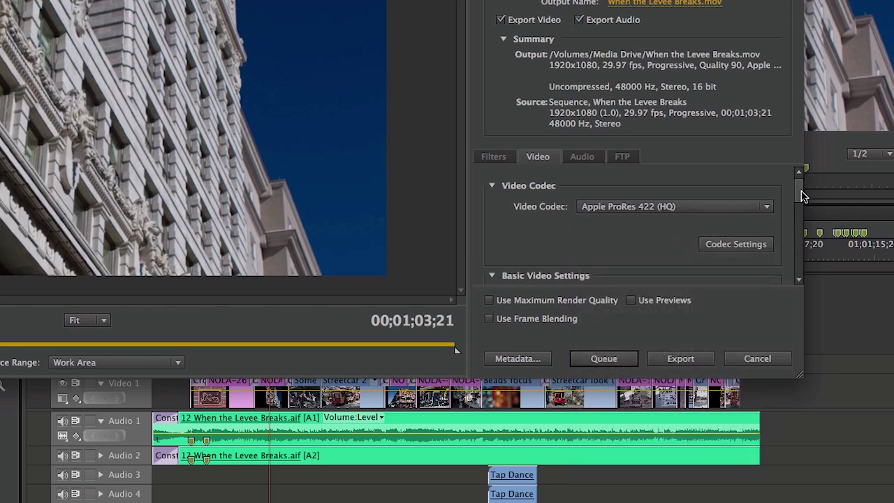
pyautogui.moveTo(799, 176); pyautogui.dragTo(801, 233)
pyautogui.scroll(3, 798, 227)
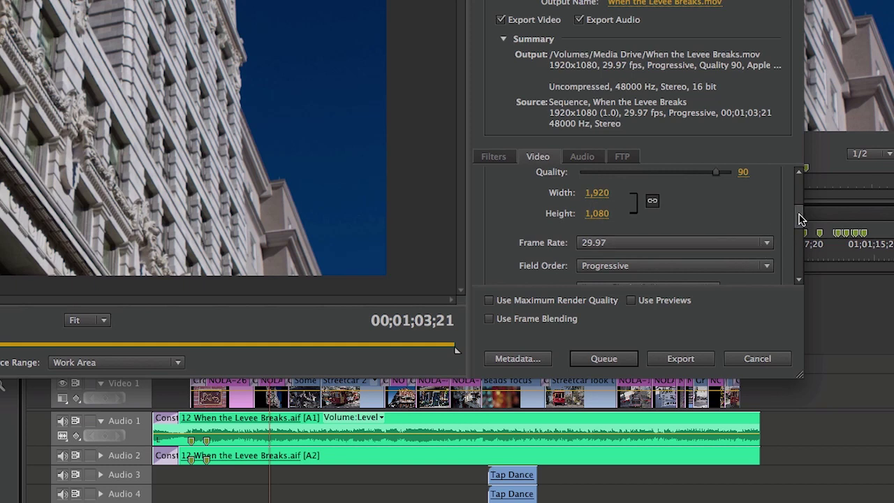
pyautogui.moveTo(799, 214); pyautogui.dragTo(800, 232)
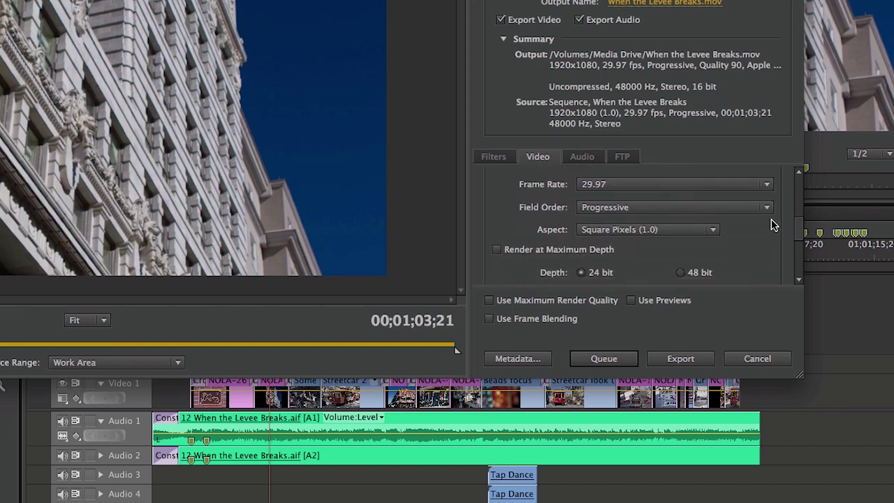
pyautogui.moveTo(801, 229); pyautogui.dragTo(800, 244)
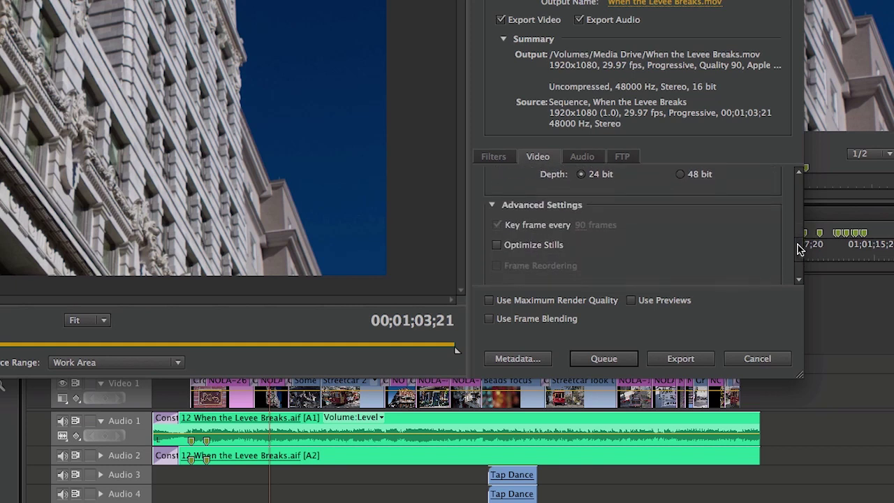
# Keep the audio codec at Uncompressed on the Audio tab
pyautogui.click(582, 159)
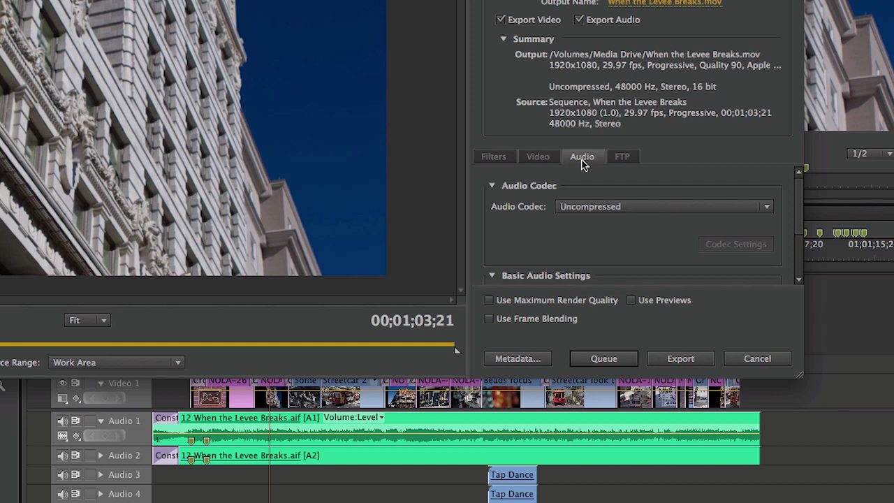
pyautogui.click(666, 206)
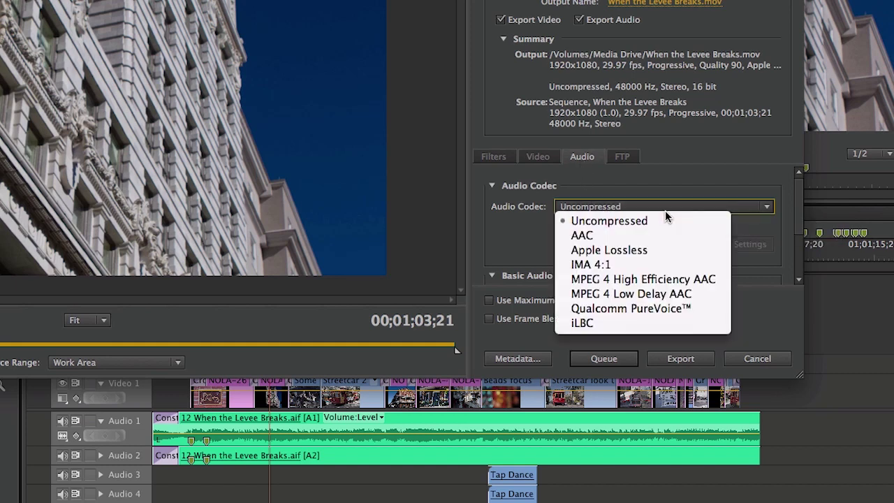
pyautogui.click(715, 190)
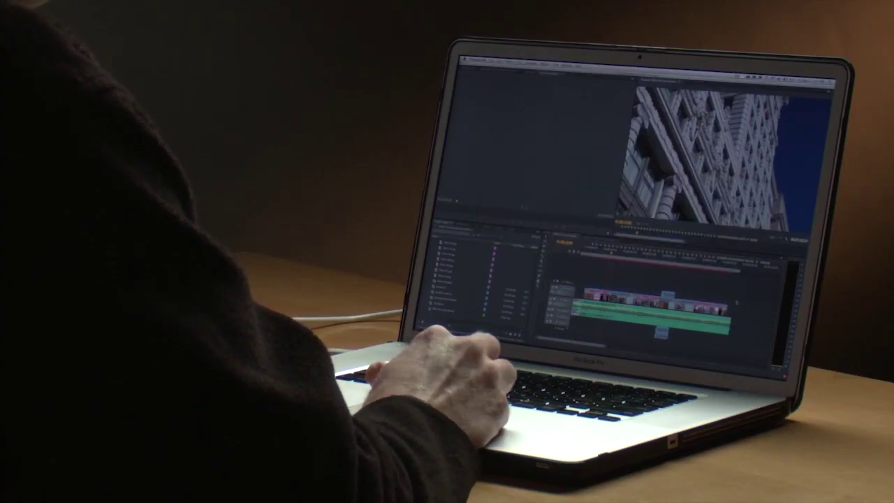
# Switch from Premiere Pro to After Effects with Cmd-Tab
pyautogui.press('super+Tab')
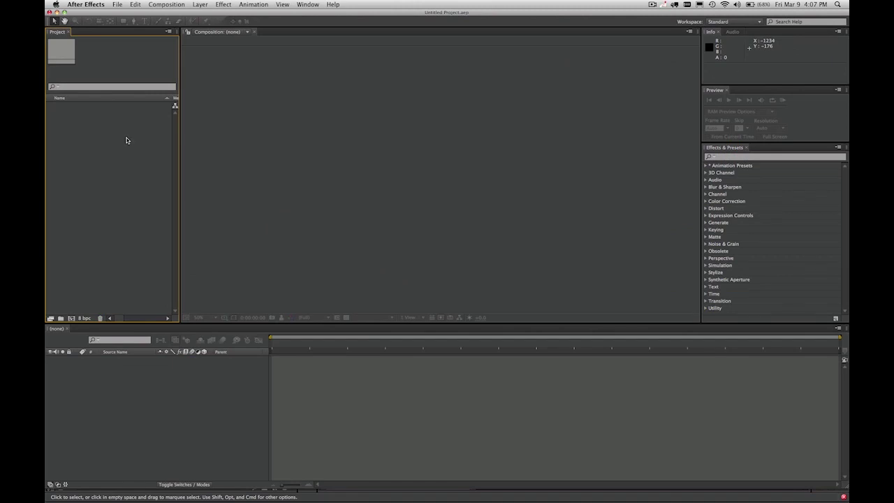
# Open the Pro Import After Effects browser via File > Import
pyautogui.click(116, 4)
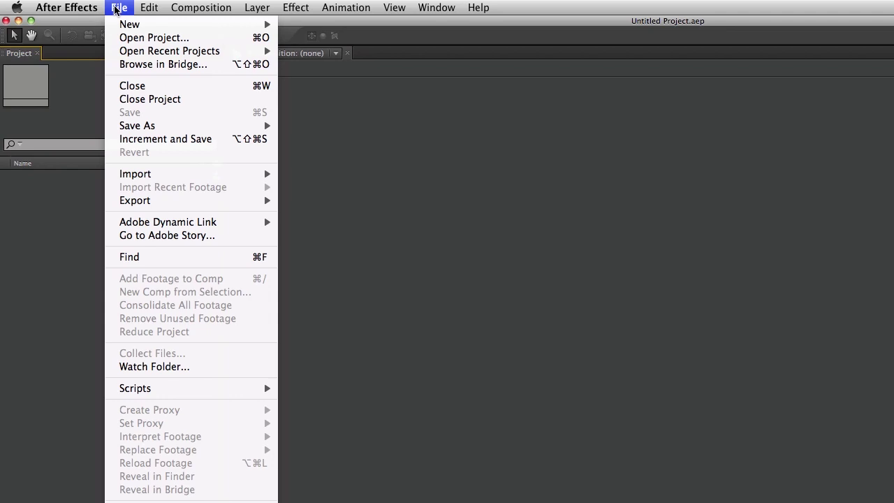
pyautogui.moveTo(126, 176)
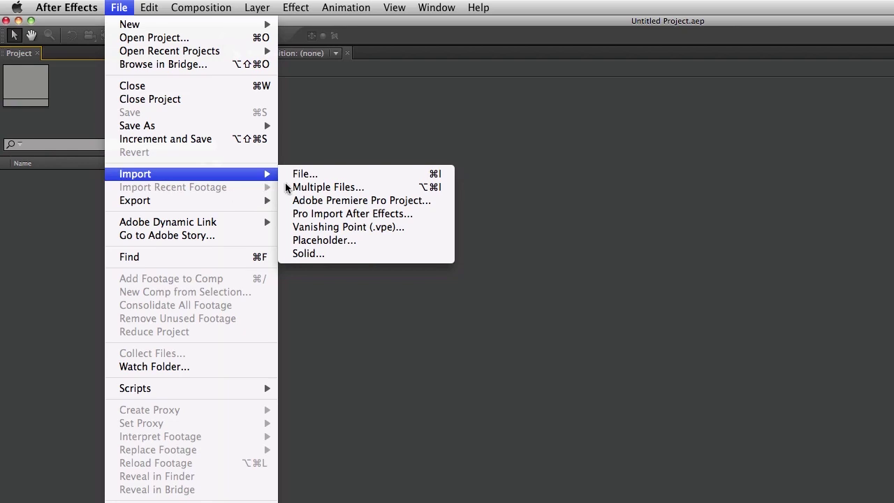
pyautogui.click(415, 221)
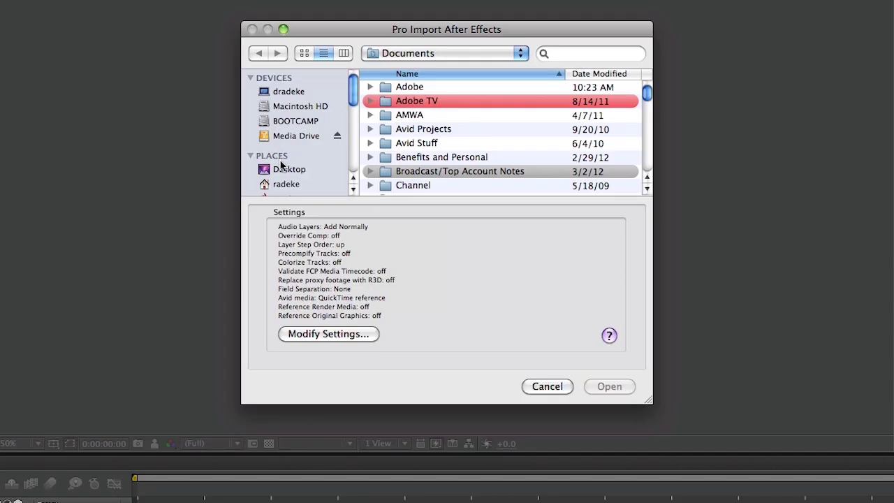
# Import Avid.aaf from the Desktop, open the Untitled Sequence.01.Exported.0 comp, and shift MVI_0362 later
pyautogui.click(284, 168)
pyautogui.click(399, 88)
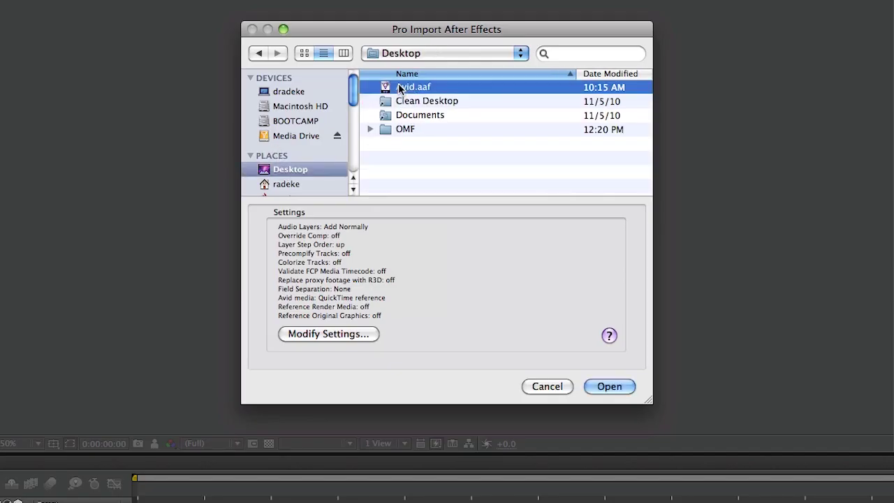
pyautogui.click(599, 385)
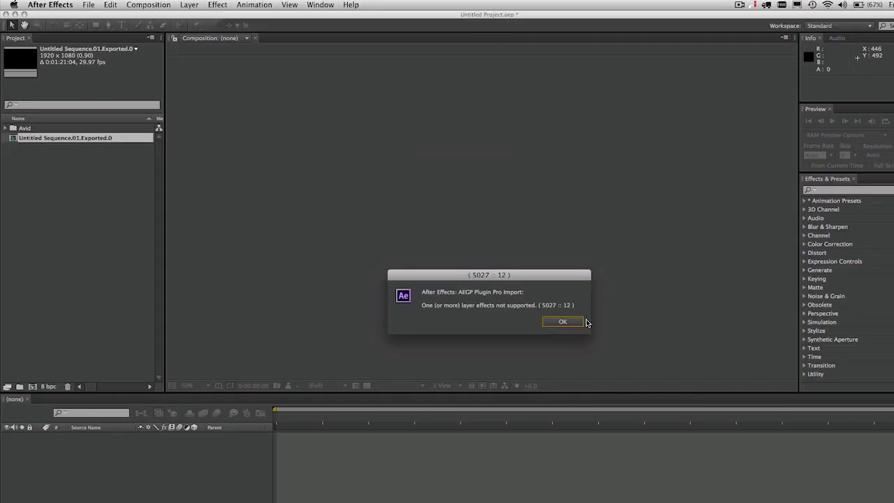
pyautogui.click(567, 322)
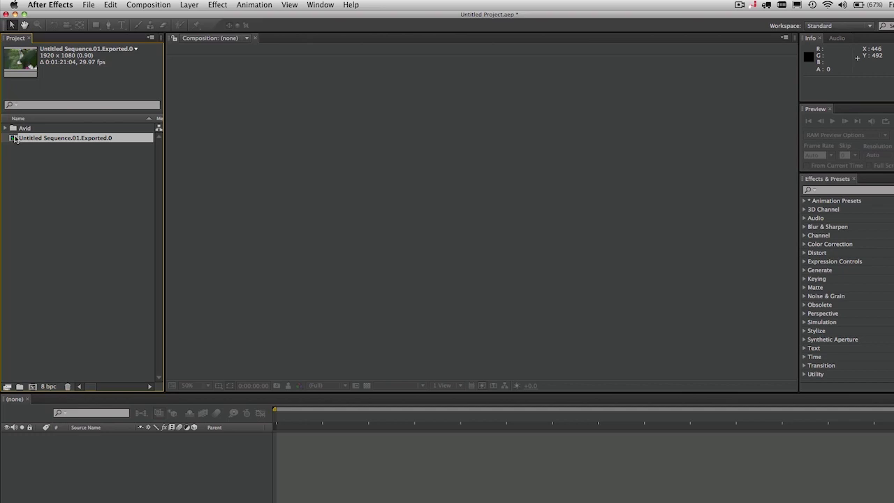
pyautogui.doubleClick(14, 138)
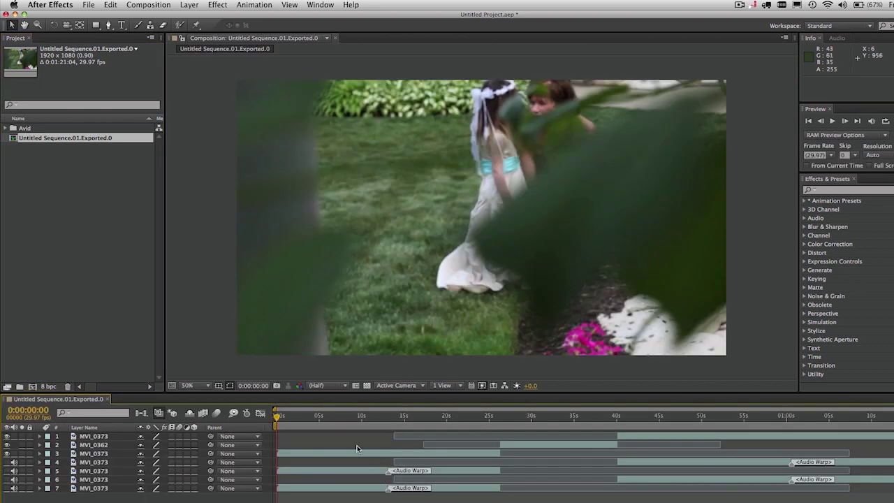
pyautogui.moveTo(418, 444); pyautogui.dragTo(423, 444)
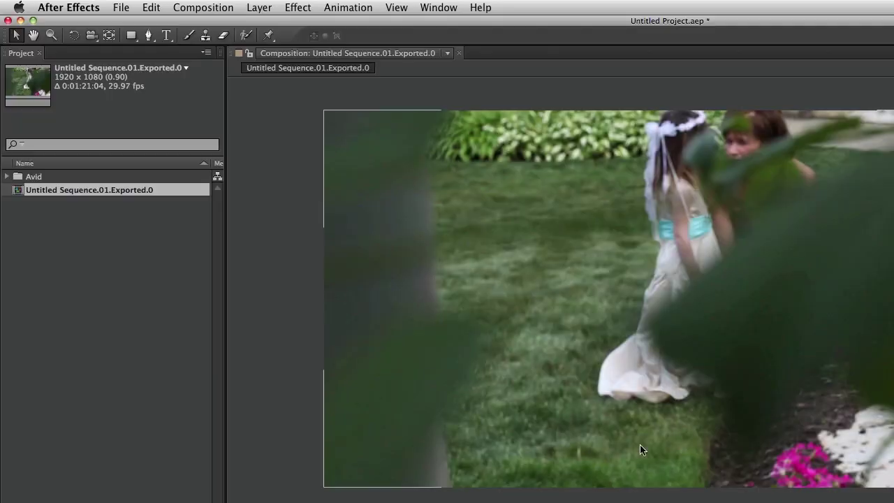
pyautogui.click(121, 8)
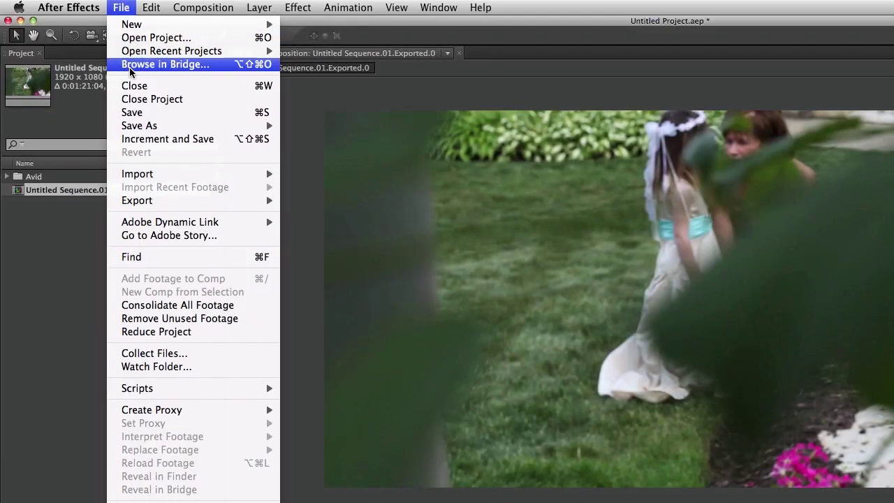
pyautogui.moveTo(146, 177)
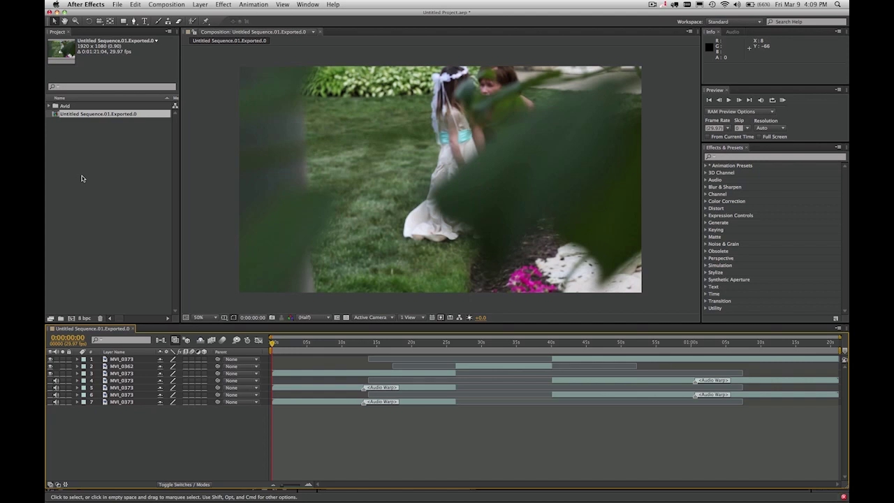
# Launch Adobe Audition CS6 from the Dock
pyautogui.moveTo(200, 491)
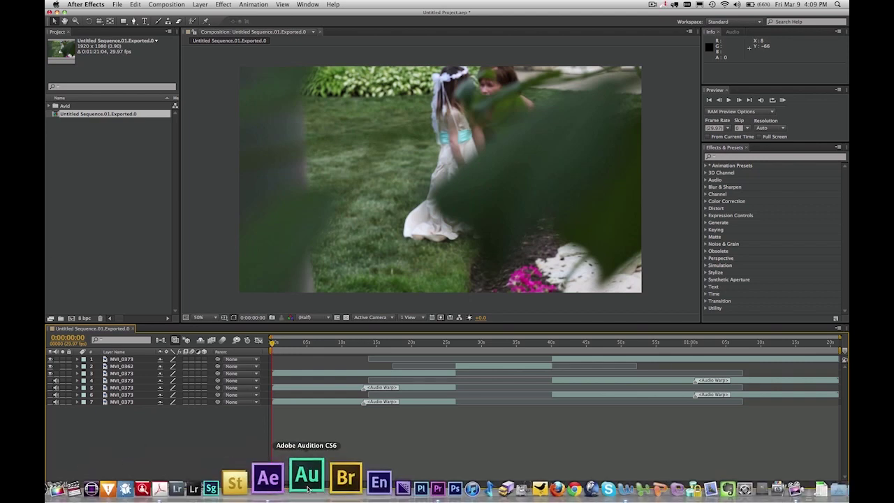
pyautogui.click(307, 487)
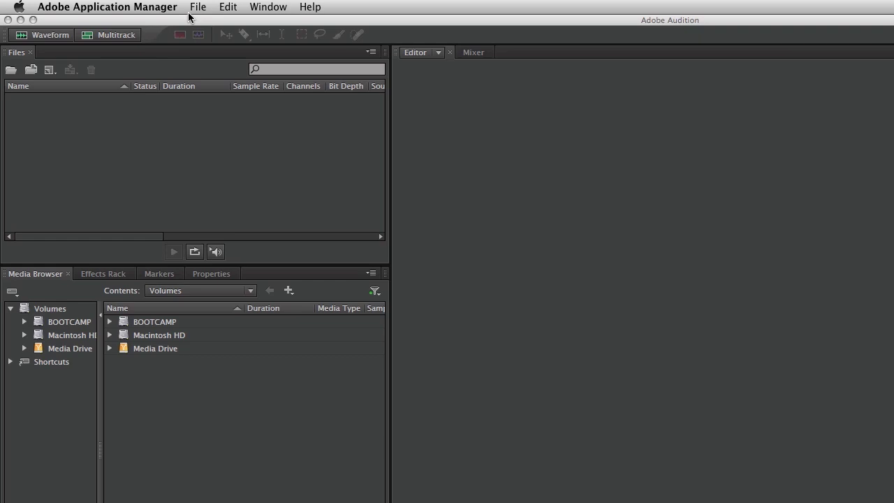
# Focus Audition and display the File > Export submenu with Multitrack Mixdown and Application Settings
pyautogui.click(198, 7)
pyautogui.click(199, 24)
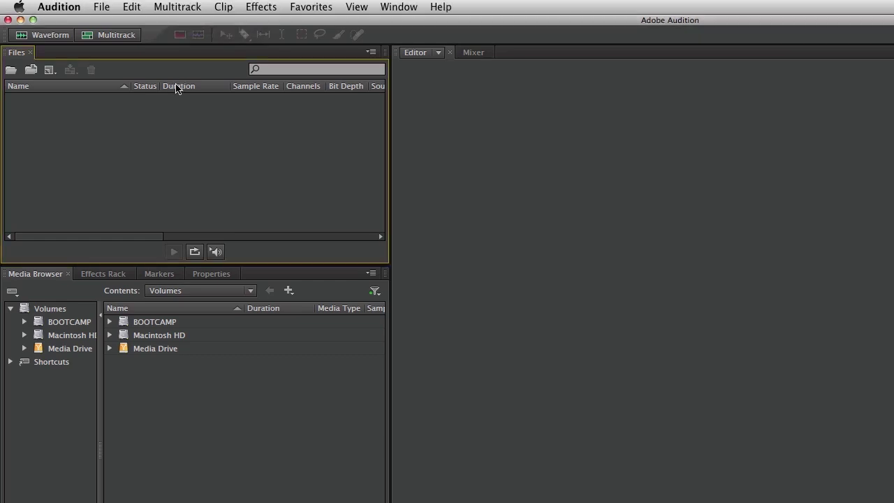
pyautogui.click(96, 6)
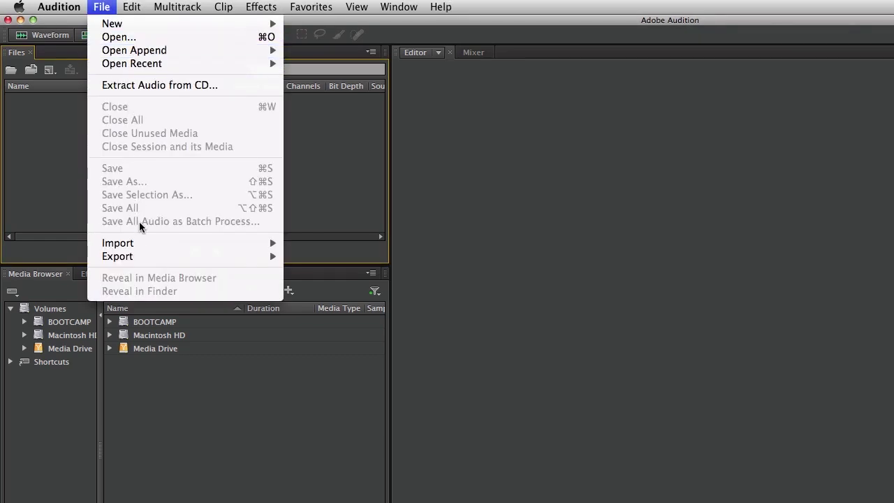
pyautogui.moveTo(140, 243)
pyautogui.moveTo(155, 259)
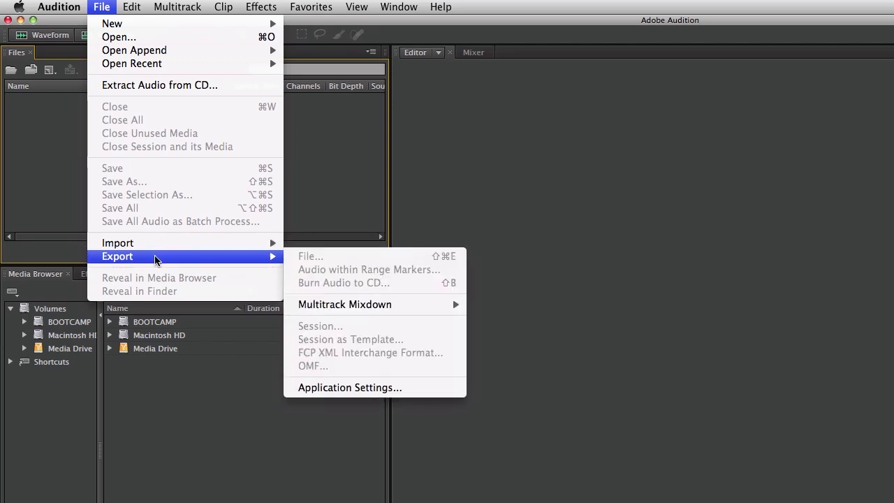